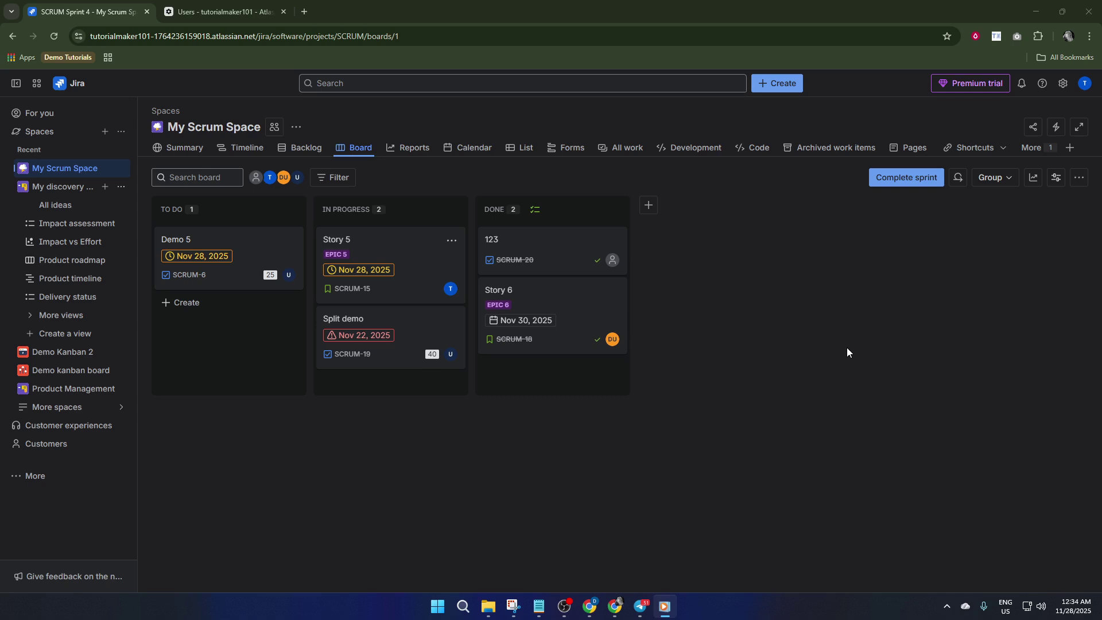
Step: Create a blank form of type Task in the Forms view of My Scrum Space
{"action": "left_click", "coordinate": [564, 149]}
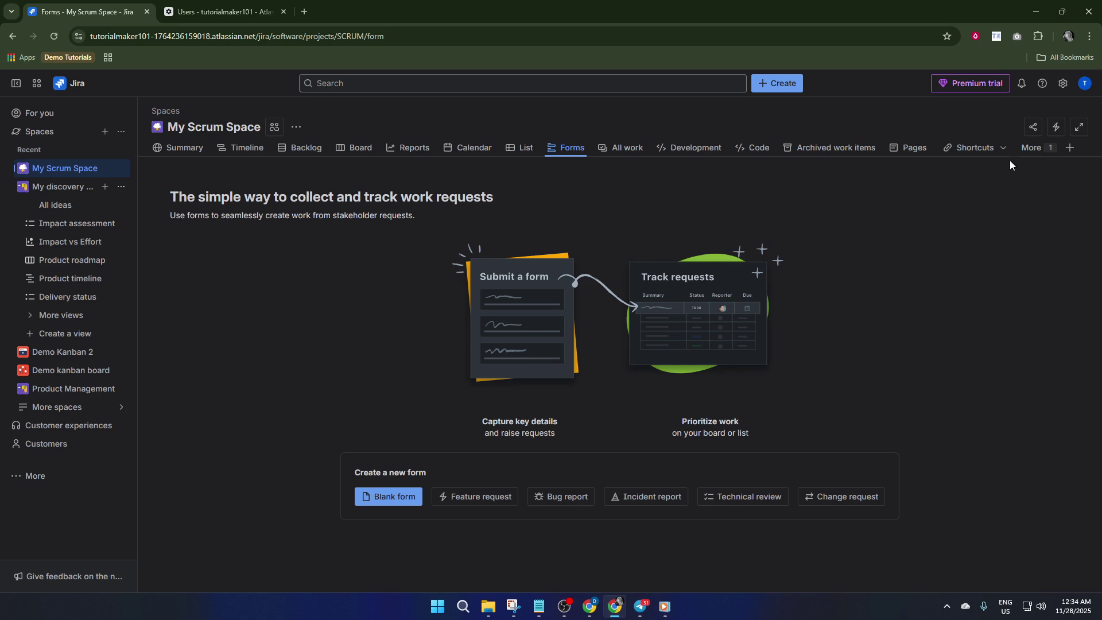
{"action": "left_click", "coordinate": [1071, 148]}
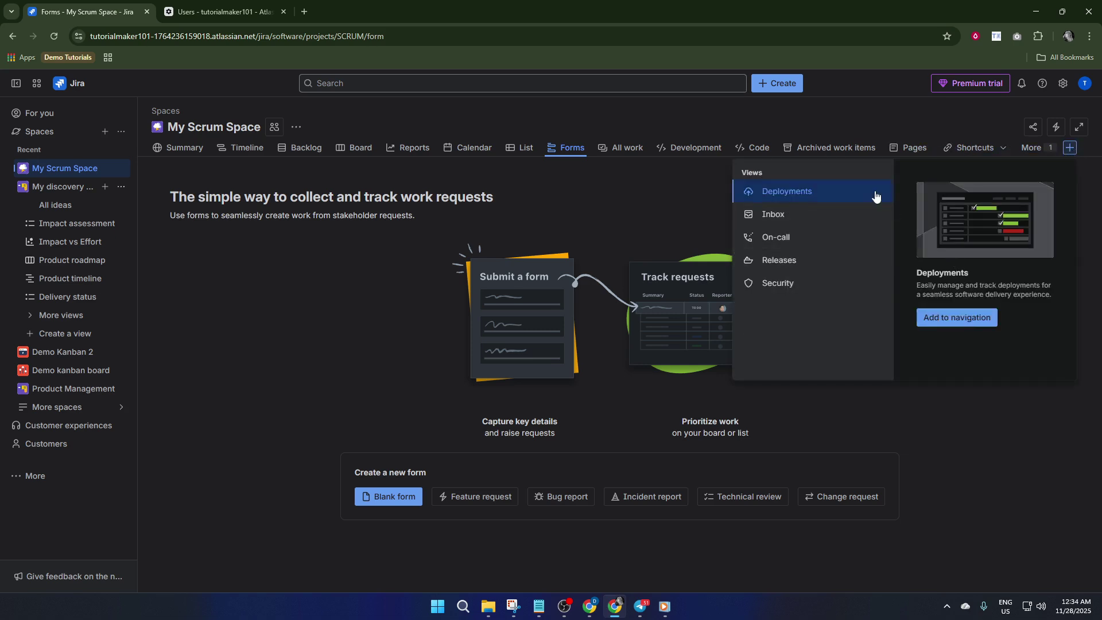
{"action": "left_click", "coordinate": [1071, 147]}
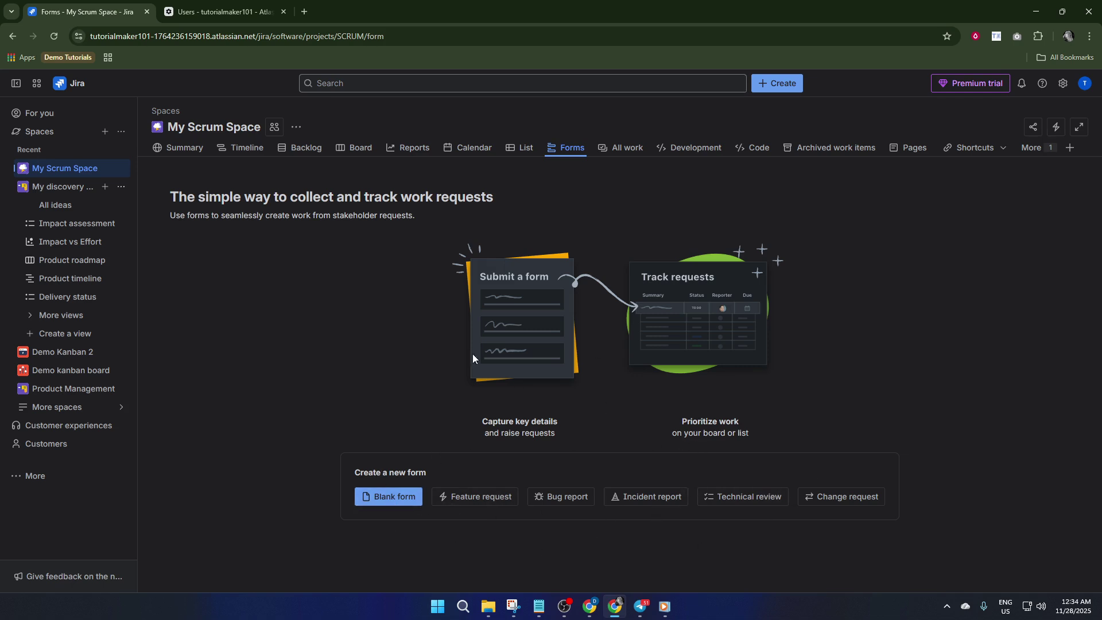
{"action": "left_click", "coordinate": [394, 498]}
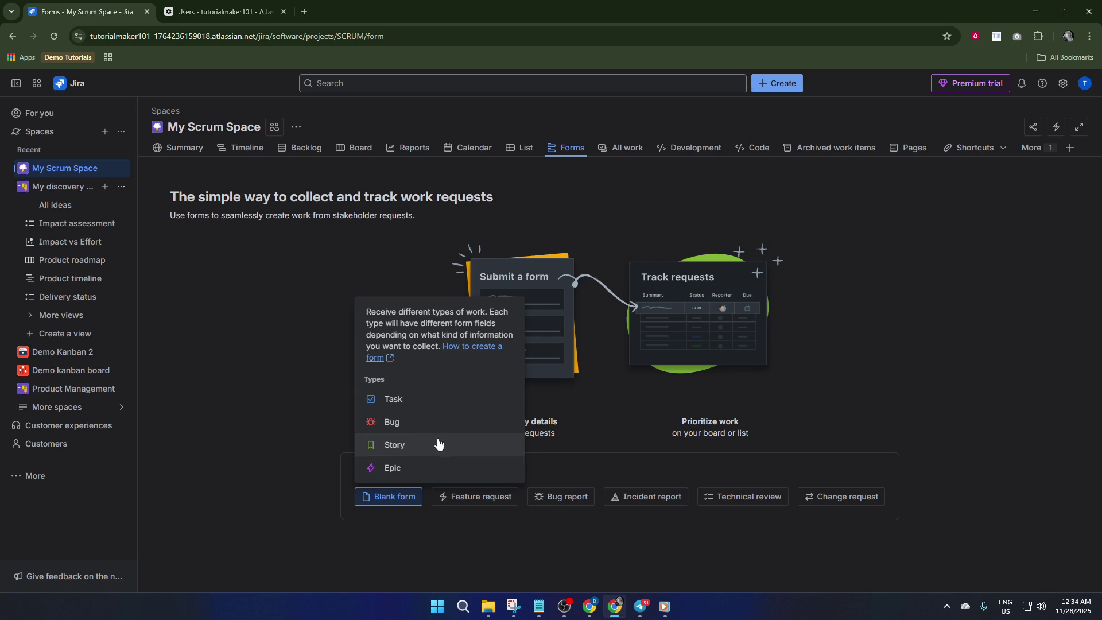
{"action": "left_click", "coordinate": [440, 402]}
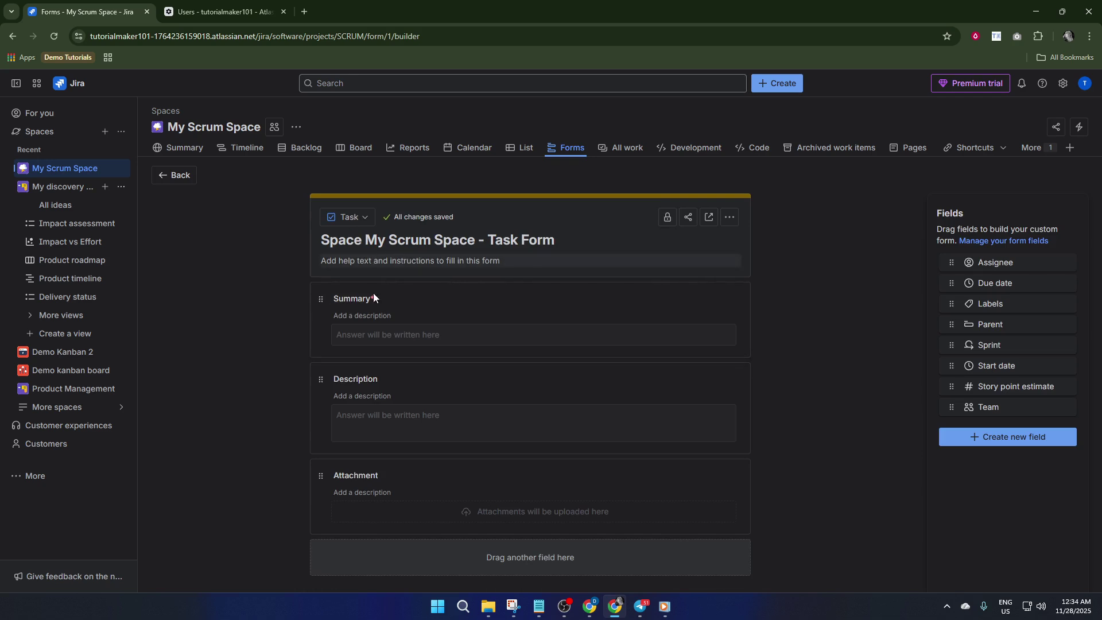
Step: Add the Start date field directly below Summary in the form and make it required
{"action": "left_click", "coordinate": [384, 334]}
{"action": "scroll", "coordinate": [399, 339], "scroll_direction": "down", "scroll_amount": 1}
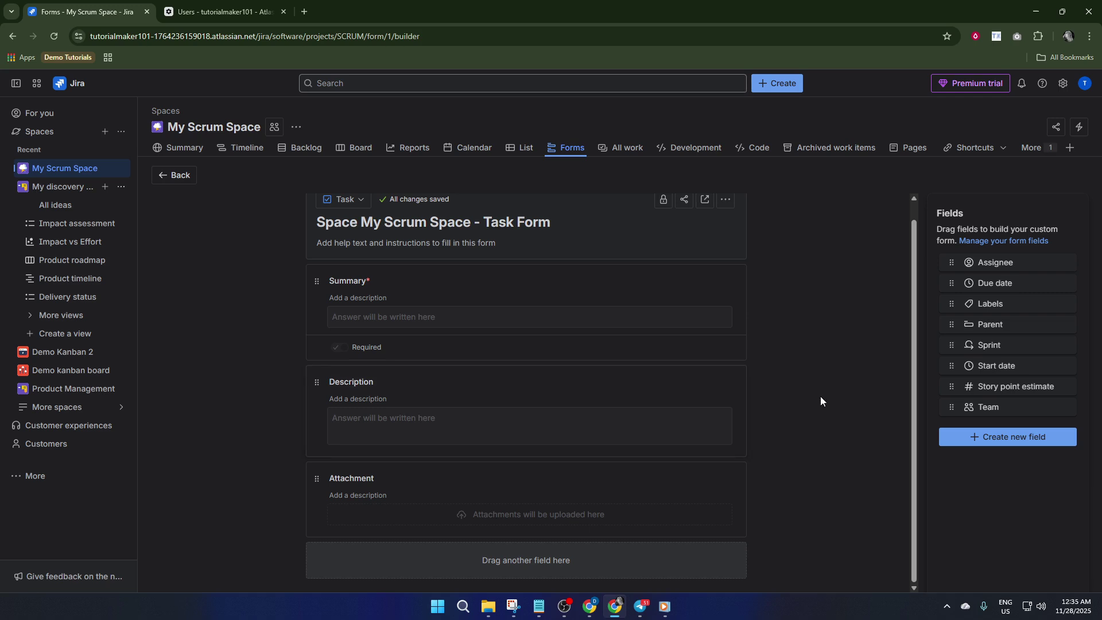
{"action": "left_click_drag", "start_coordinate": [1001, 367], "coordinate": [481, 370]}
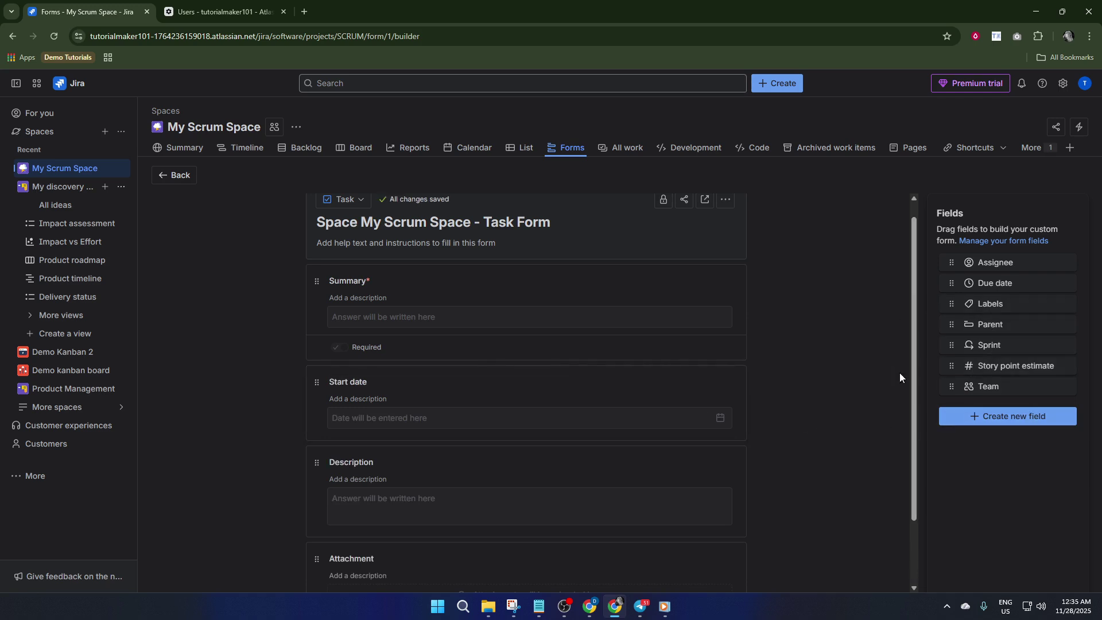
{"action": "left_click", "coordinate": [387, 414]}
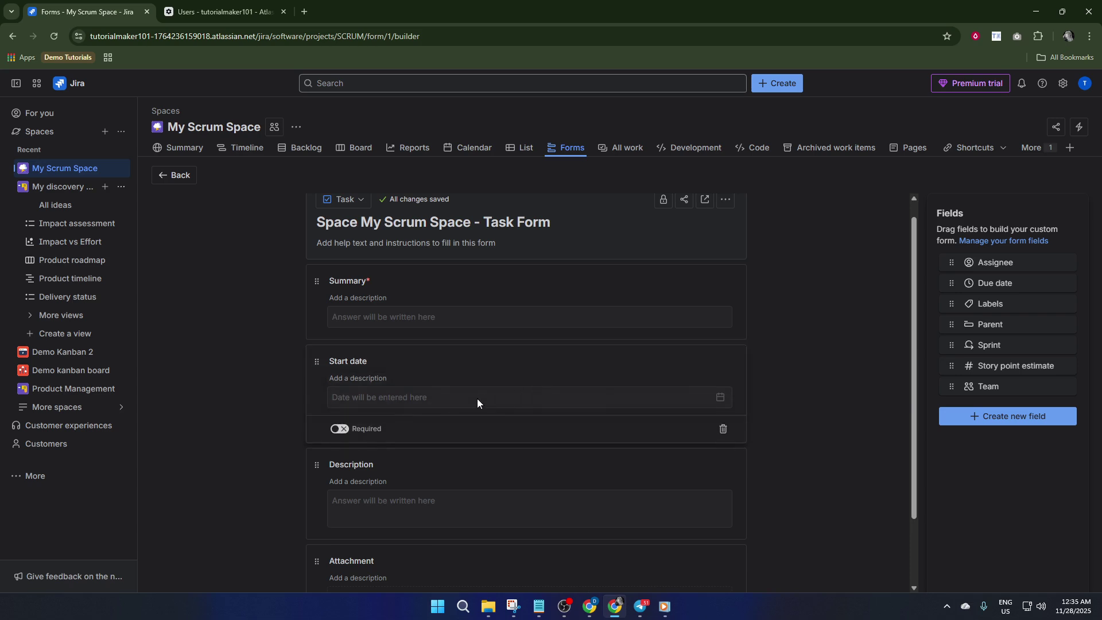
{"action": "key", "text": "Escape"}
{"action": "left_click", "coordinate": [419, 398]}
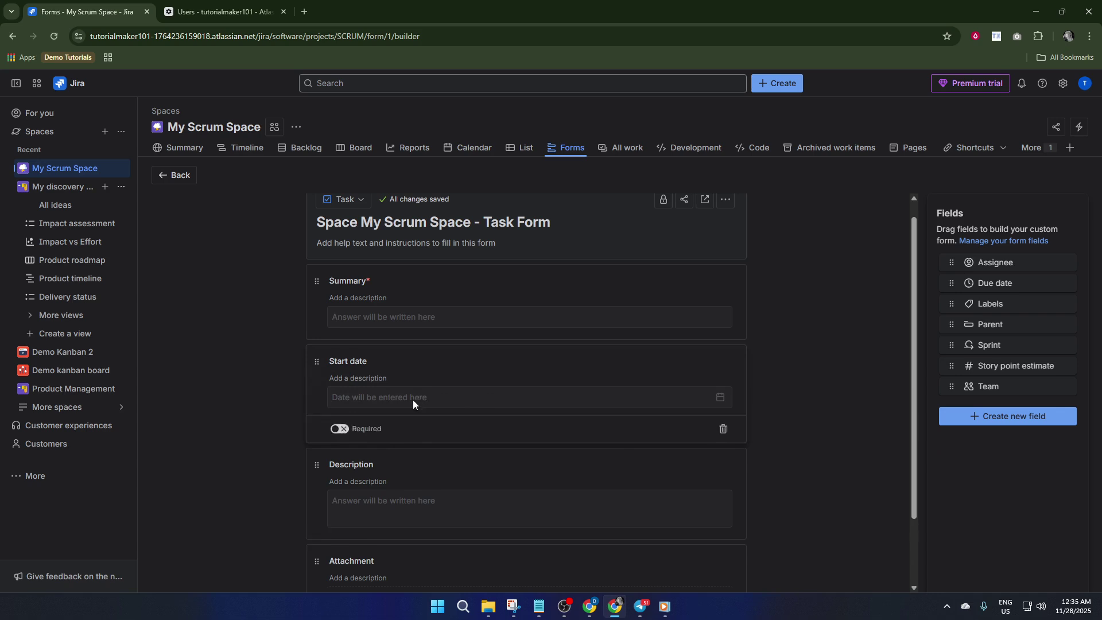
{"action": "left_click", "coordinate": [340, 429]}
Step: Add the Due date field directly below Start date and make it required
{"action": "left_click_drag", "start_coordinate": [993, 283], "coordinate": [426, 423]}
{"action": "scroll", "coordinate": [426, 423], "scroll_direction": "down", "scroll_amount": 2}
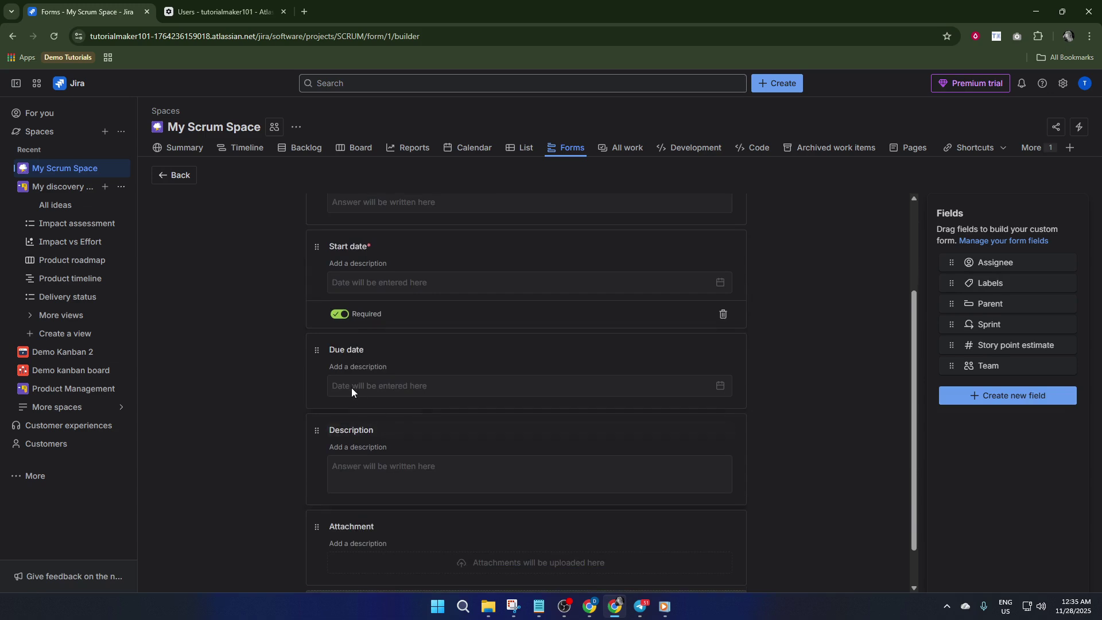
{"action": "left_click", "coordinate": [457, 373]}
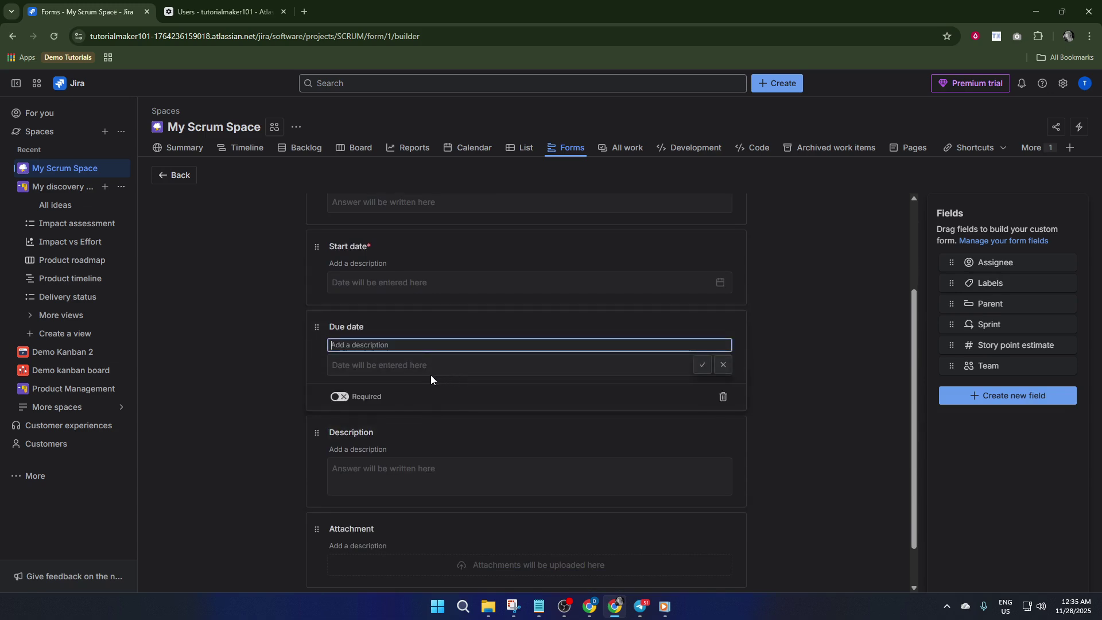
{"action": "left_click", "coordinate": [341, 396]}
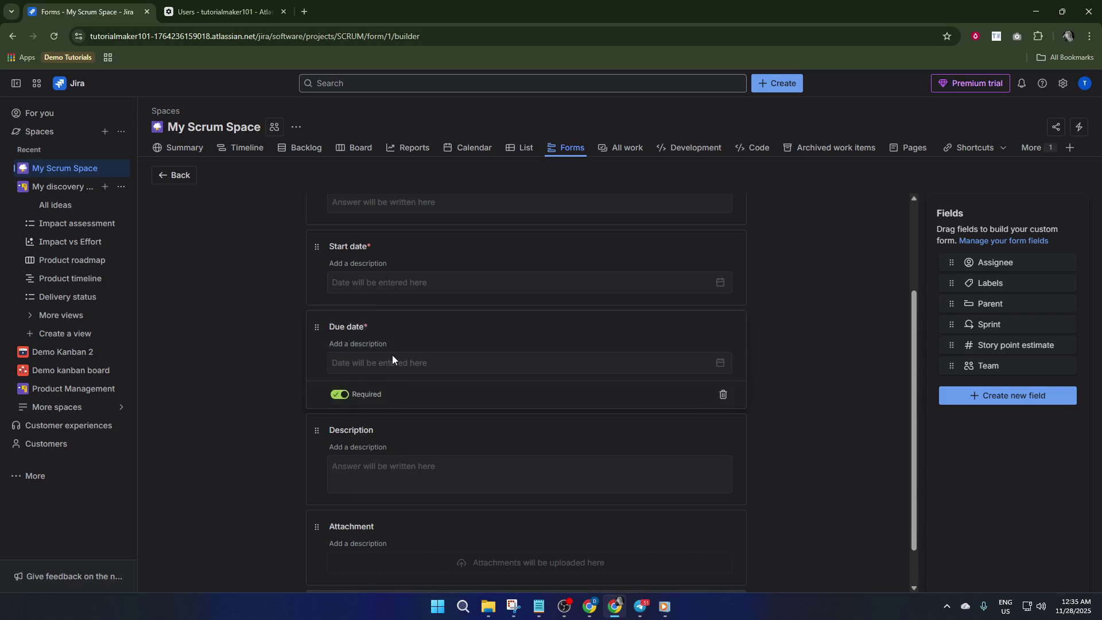
{"action": "scroll", "coordinate": [396, 386], "scroll_direction": "up", "scroll_amount": 2}
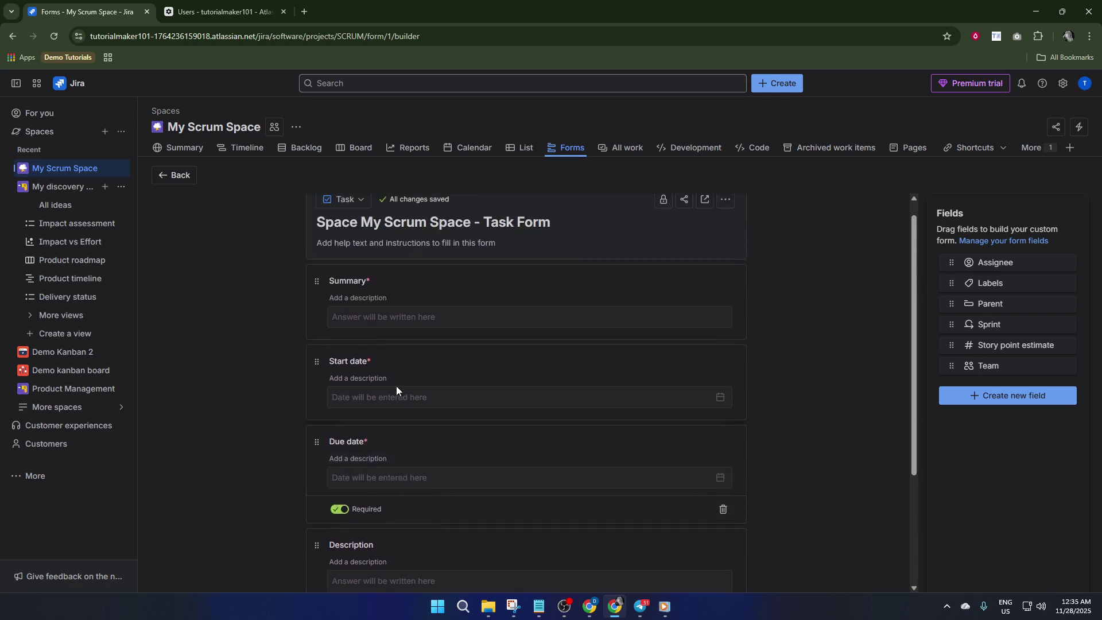
{"action": "left_click", "coordinate": [388, 470]}
{"action": "left_click", "coordinate": [395, 475]}
{"action": "left_click", "coordinate": [441, 379]}
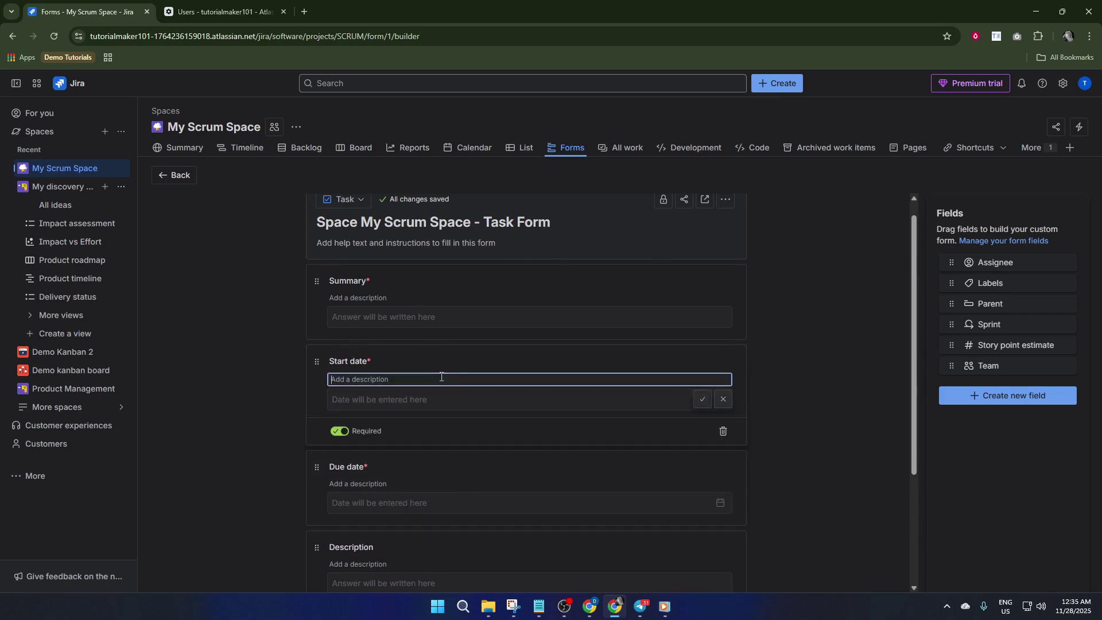
{"action": "left_click", "coordinate": [446, 297]}
{"action": "scroll", "coordinate": [447, 342], "scroll_direction": "down", "scroll_amount": 3}
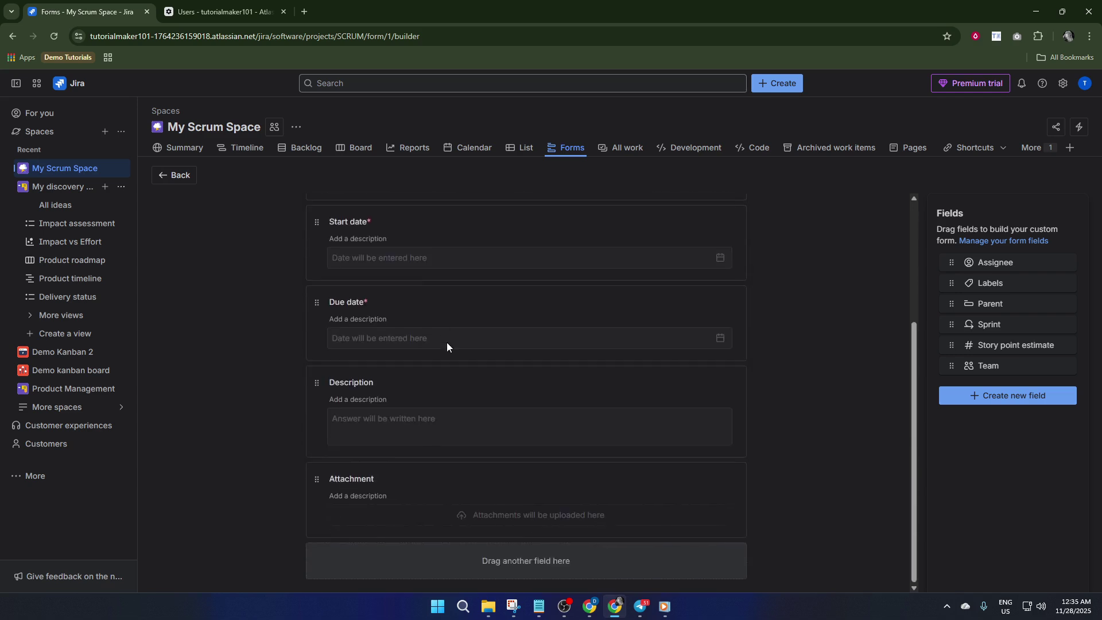
Step: Add the Assignee field between the Summary and Start date fields of the form
{"action": "scroll", "coordinate": [415, 475], "scroll_direction": "up", "scroll_amount": 4}
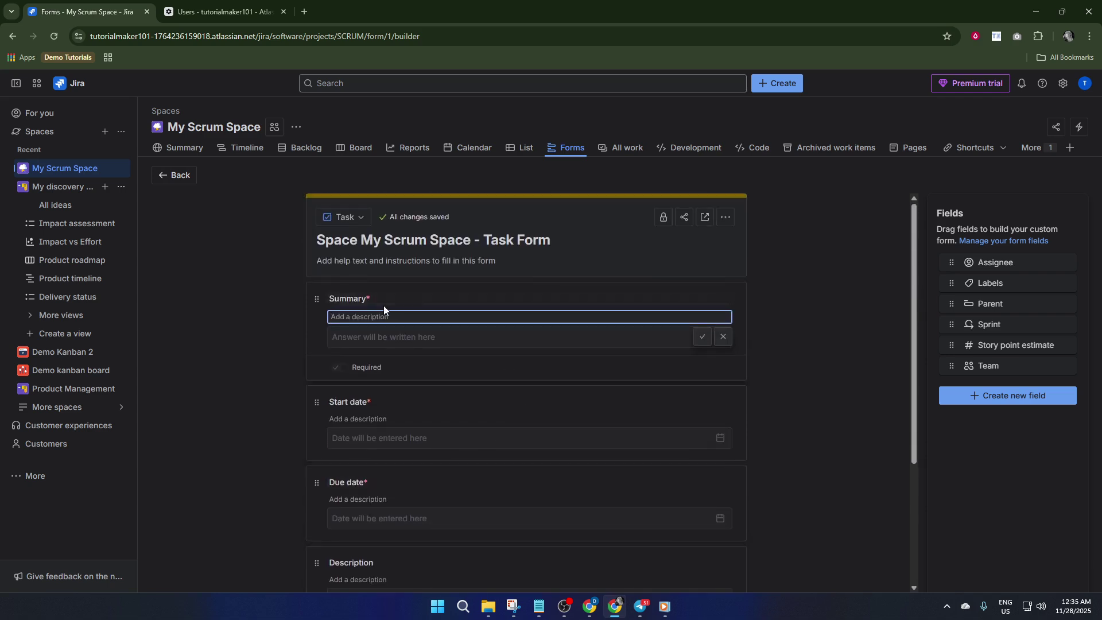
{"action": "left_click", "coordinate": [384, 306]}
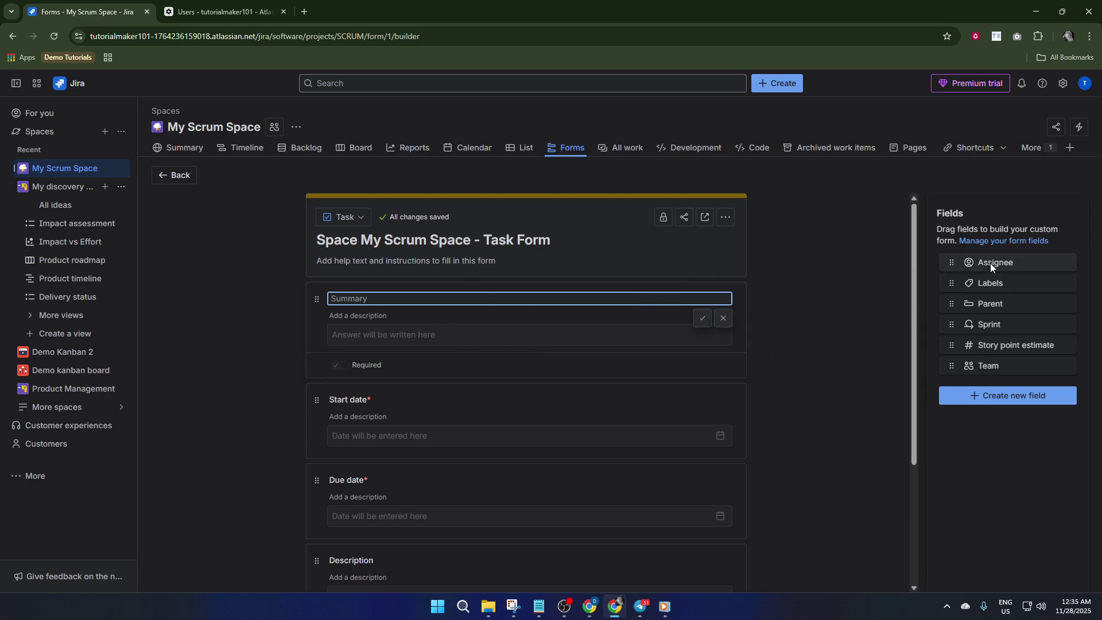
{"action": "left_click_drag", "start_coordinate": [990, 263], "coordinate": [435, 377]}
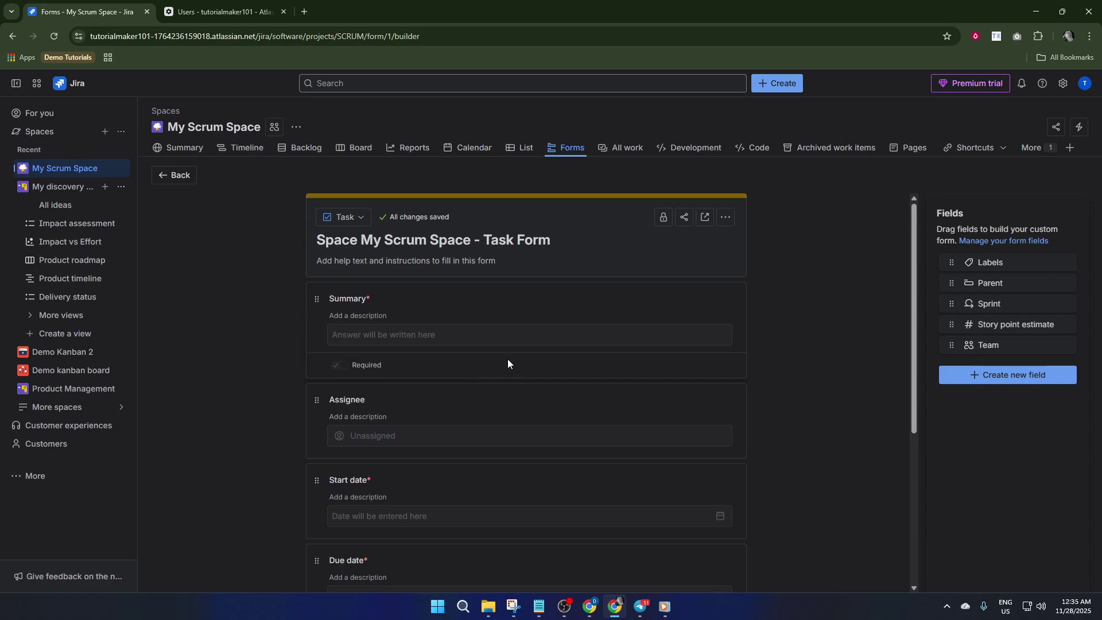
{"action": "scroll", "coordinate": [512, 356], "scroll_direction": "down", "scroll_amount": 3}
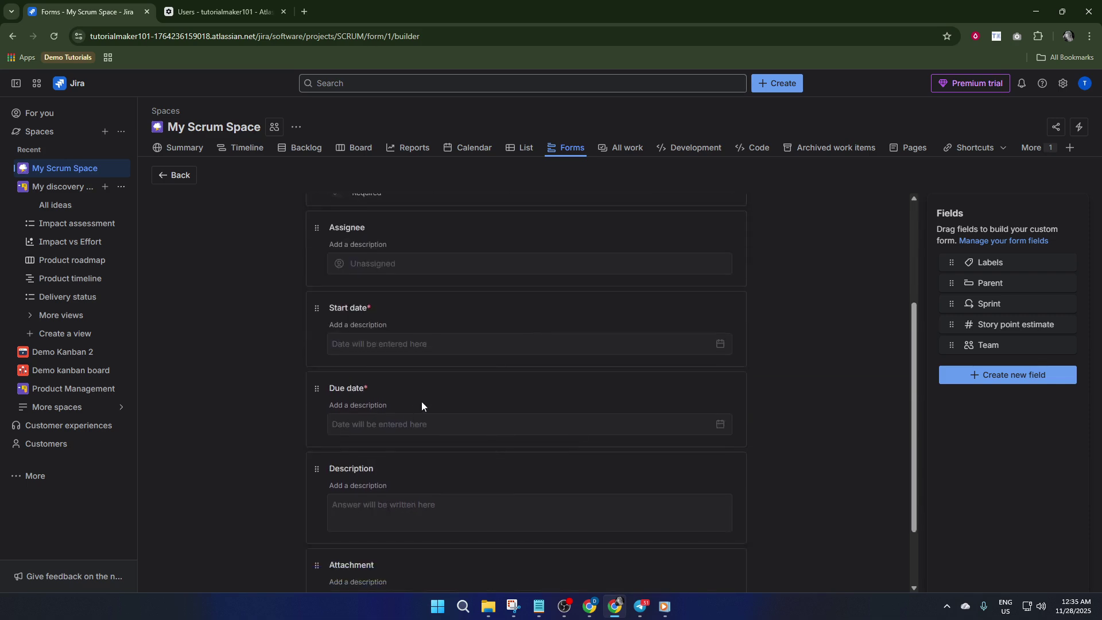
{"action": "scroll", "coordinate": [425, 407], "scroll_direction": "down", "scroll_amount": 2}
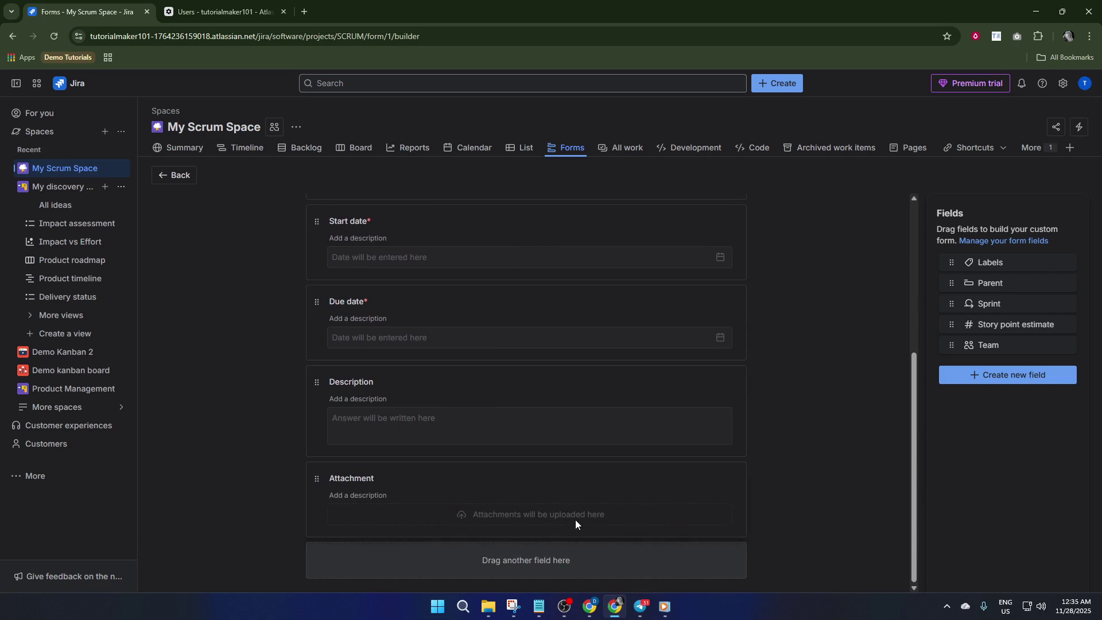
{"action": "scroll", "coordinate": [540, 508], "scroll_direction": "up", "scroll_amount": 5}
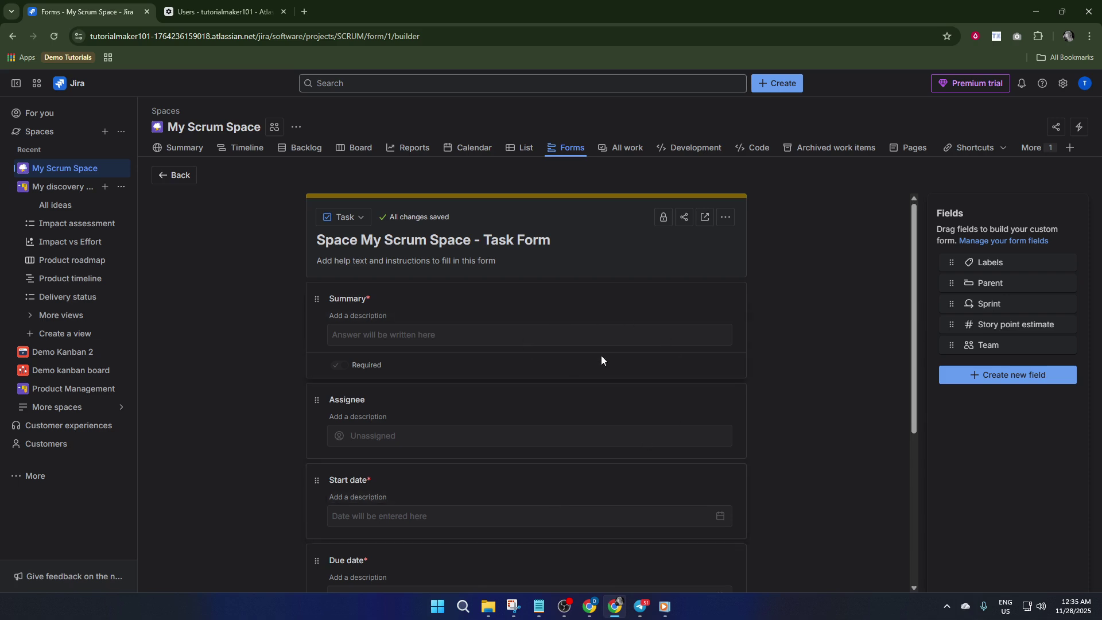
{"action": "scroll", "coordinate": [540, 386], "scroll_direction": "down", "scroll_amount": 3}
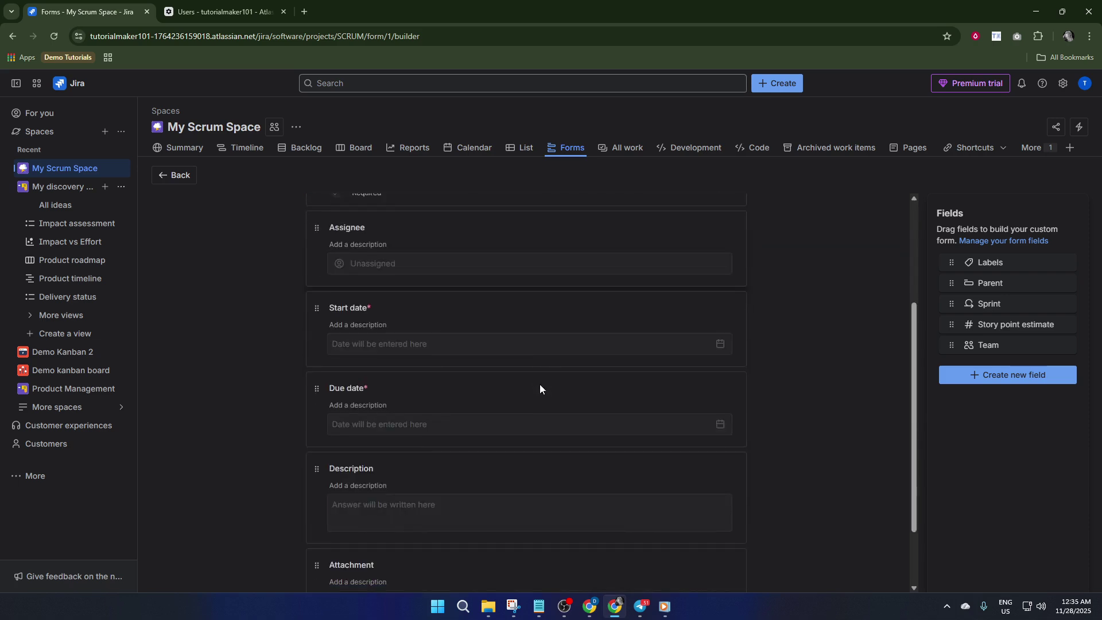
Step: Relabel the form's Summary field as Email
{"action": "scroll", "coordinate": [535, 368], "scroll_direction": "up", "scroll_amount": 2}
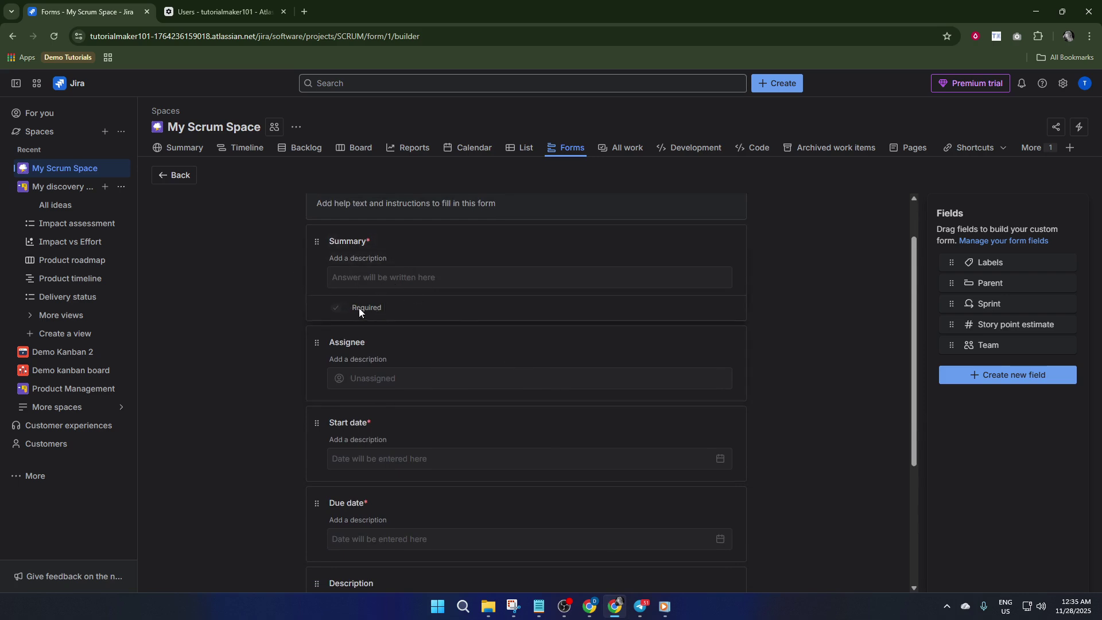
{"action": "scroll", "coordinate": [351, 319], "scroll_direction": "up", "scroll_amount": 1}
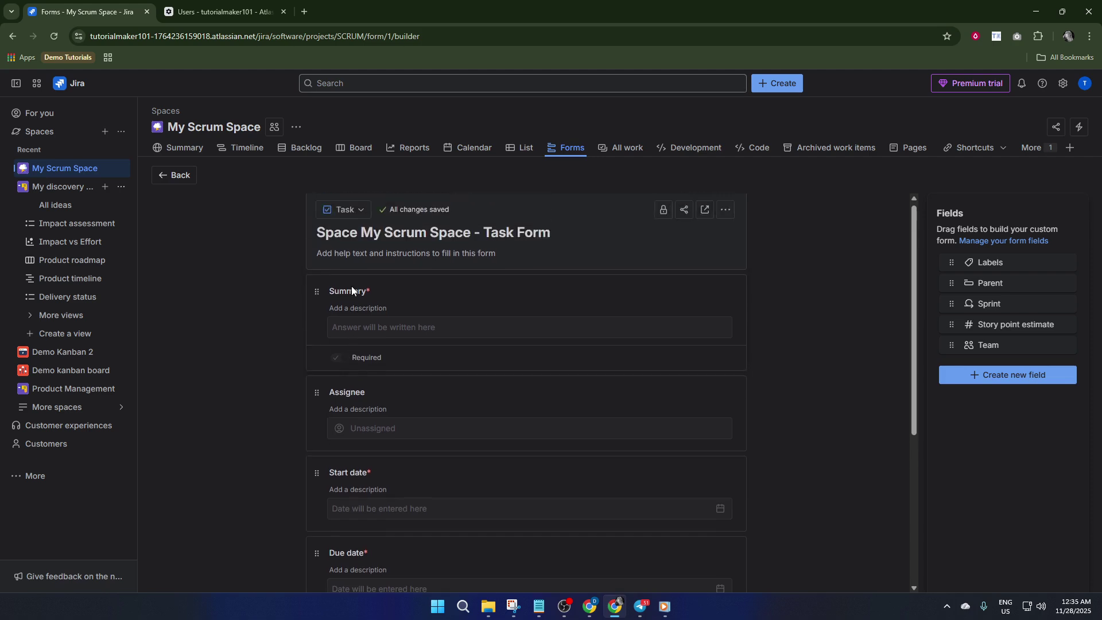
{"action": "left_click", "coordinate": [316, 299]}
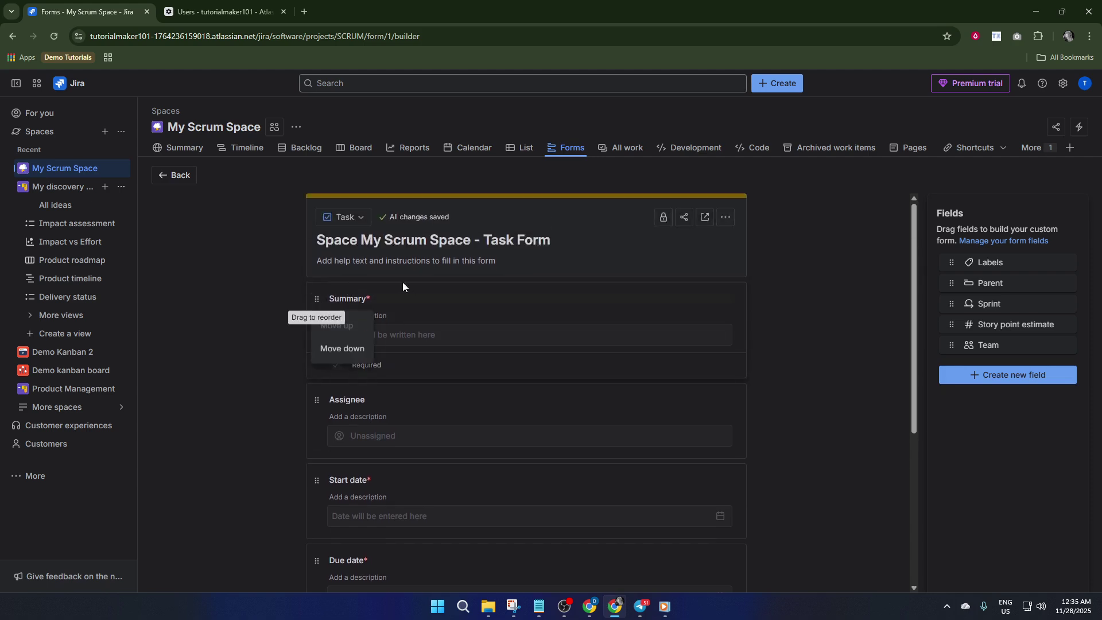
{"action": "left_click", "coordinate": [427, 298]}
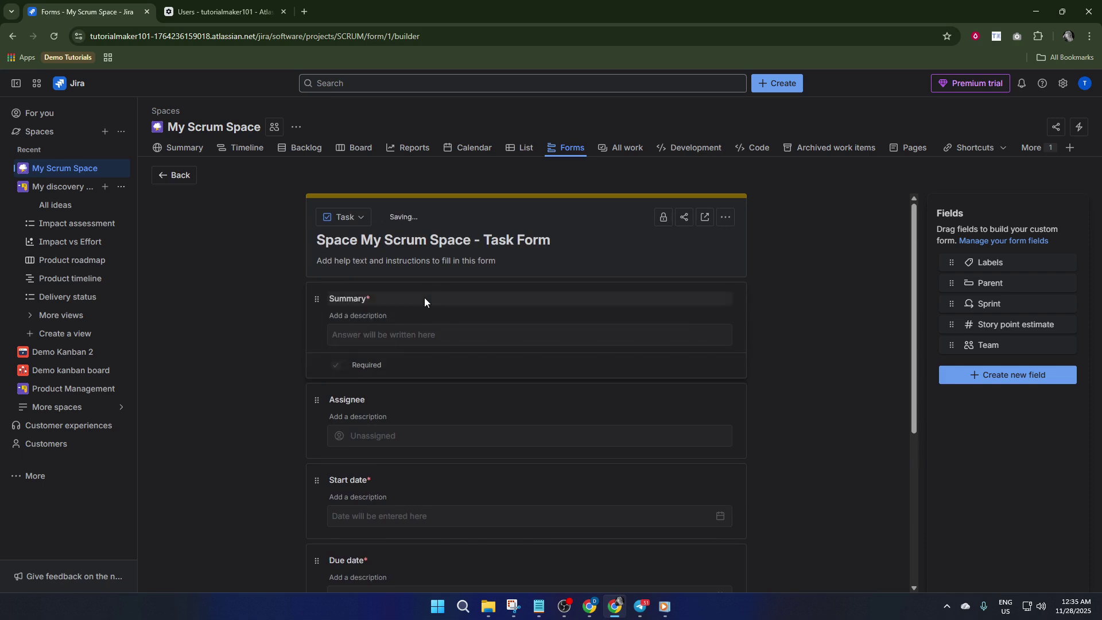
{"action": "left_click", "coordinate": [402, 295]}
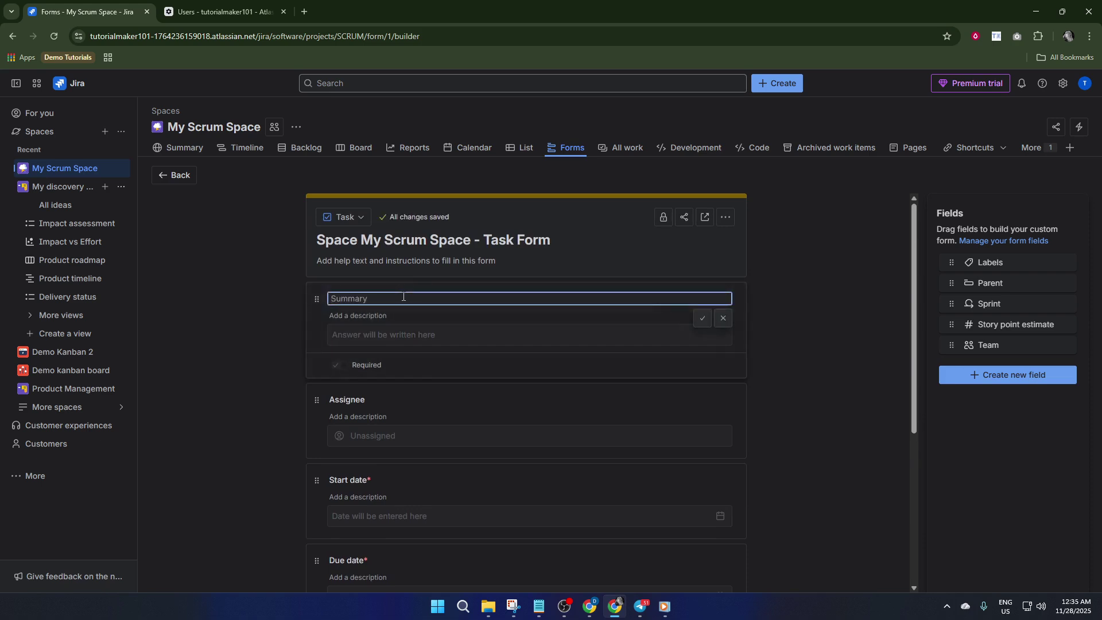
{"action": "type", "text": "Email"}
Step: Rename the form as Project Details
{"action": "left_click", "coordinate": [446, 241]}
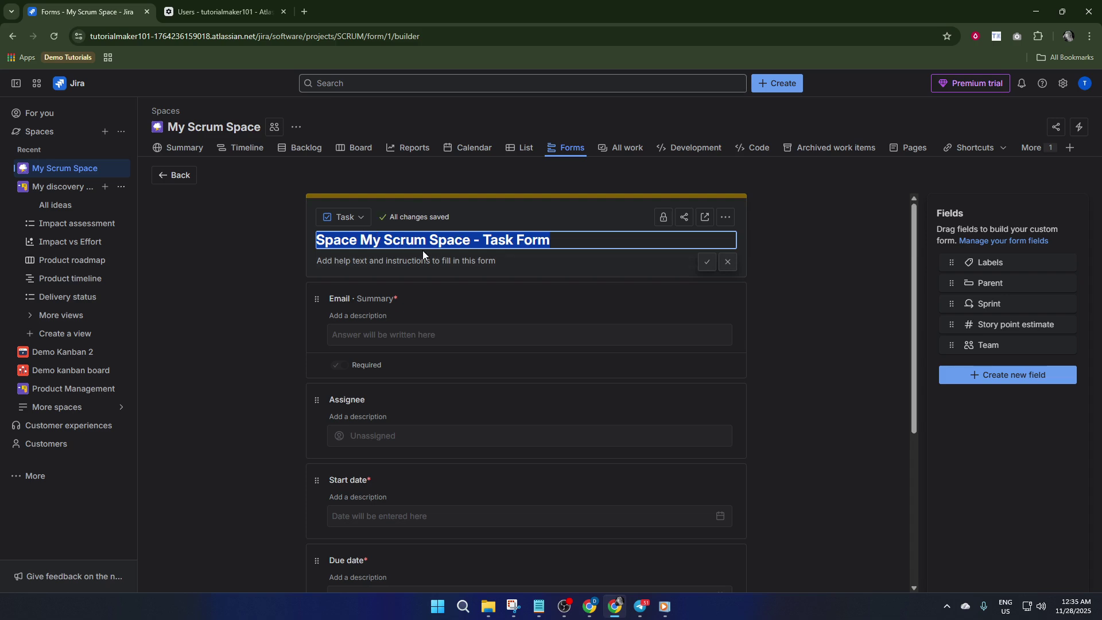
{"action": "type", "text": "Proje"}
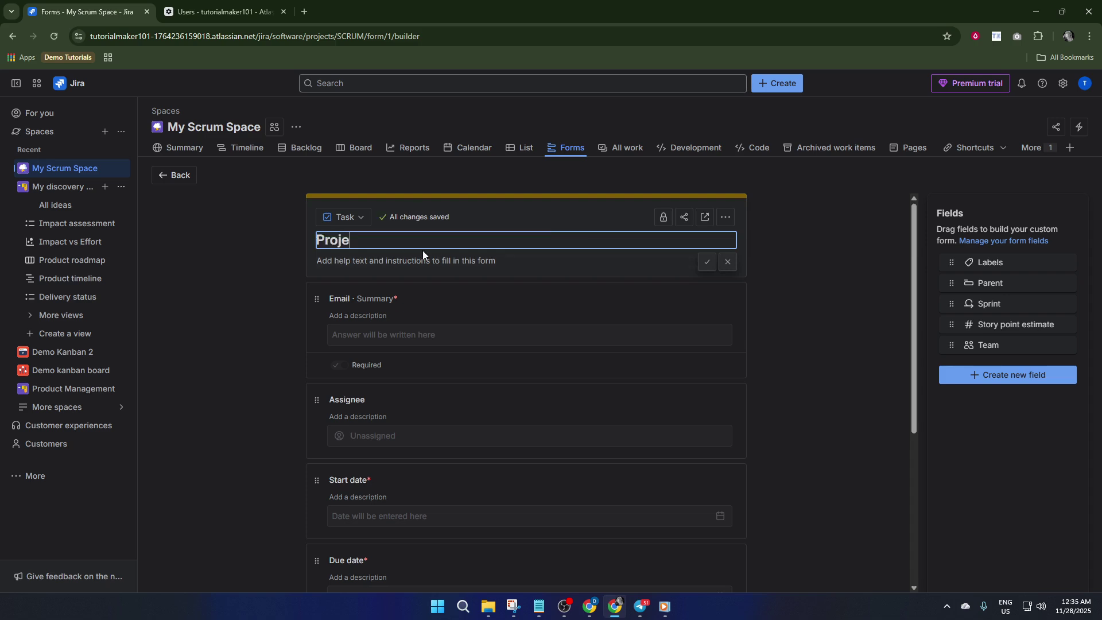
{"action": "type", "text": "ct Detials"}
{"action": "key", "text": "BackSpace"}
{"action": "left_click", "coordinate": [469, 287]}
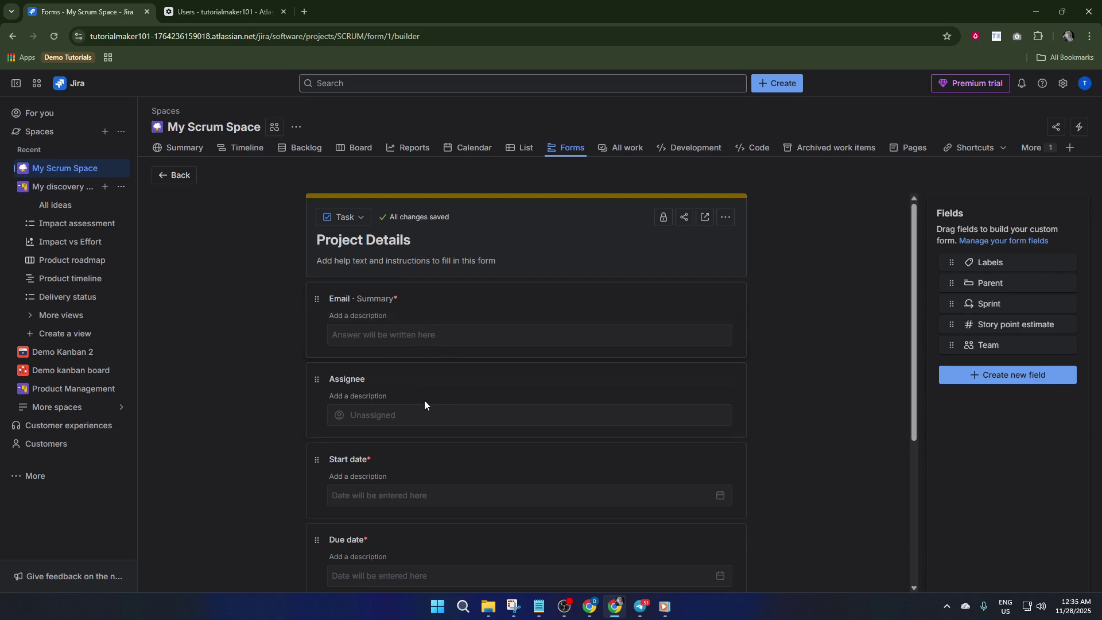
Step: Give the form's Email field the description "type your email"
{"action": "scroll", "coordinate": [489, 290], "scroll_direction": "down", "scroll_amount": 2}
{"action": "scroll", "coordinate": [406, 284], "scroll_direction": "up", "scroll_amount": 2}
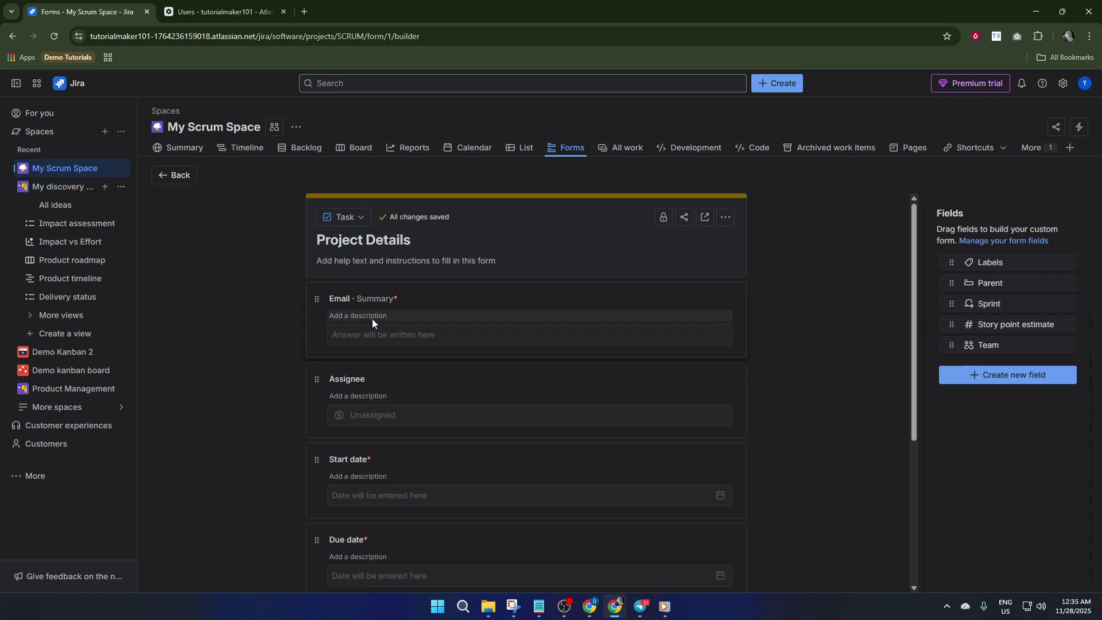
{"action": "scroll", "coordinate": [429, 339], "scroll_direction": "down", "scroll_amount": 2}
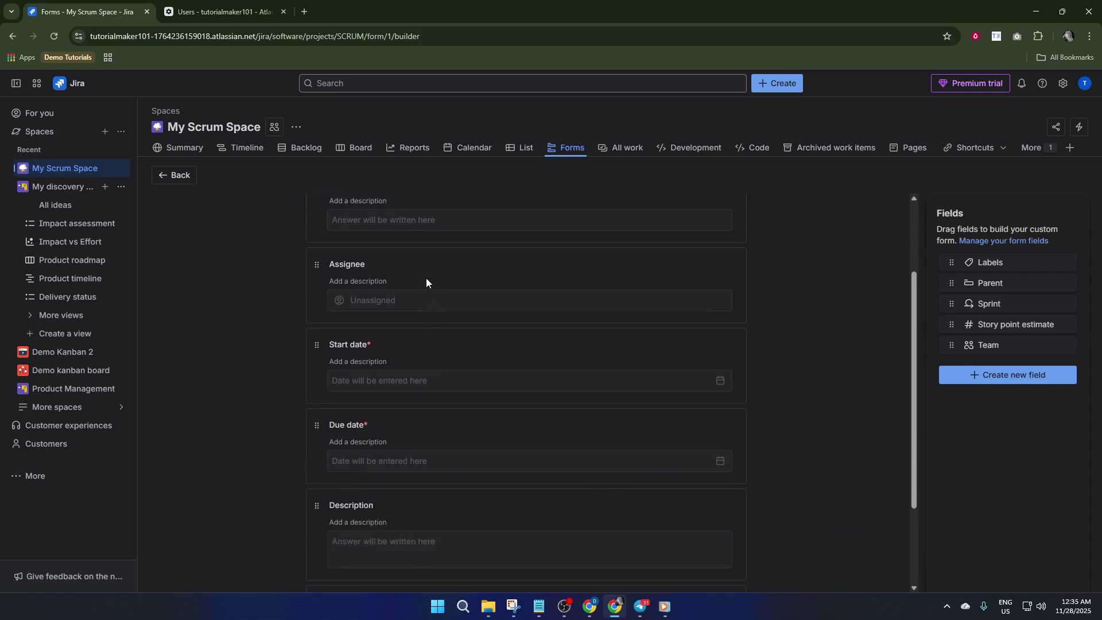
{"action": "scroll", "coordinate": [413, 270], "scroll_direction": "up", "scroll_amount": 3}
{"action": "left_click", "coordinate": [393, 317]}
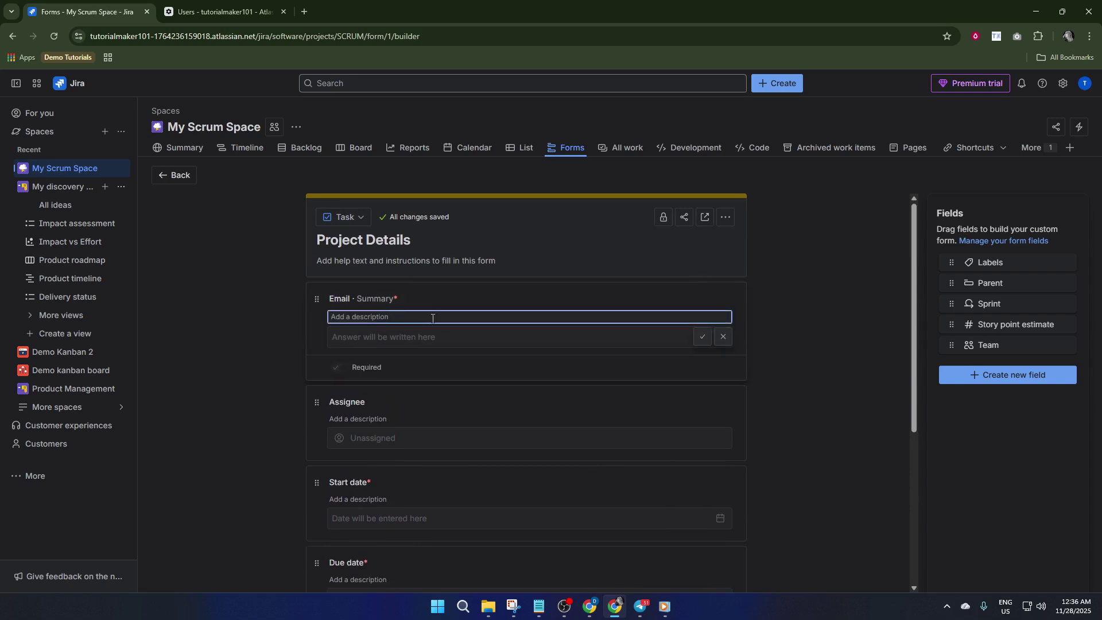
{"action": "type", "text": "type your"}
{"action": "type", "text": "email"}
{"action": "left_click", "coordinate": [432, 336]}
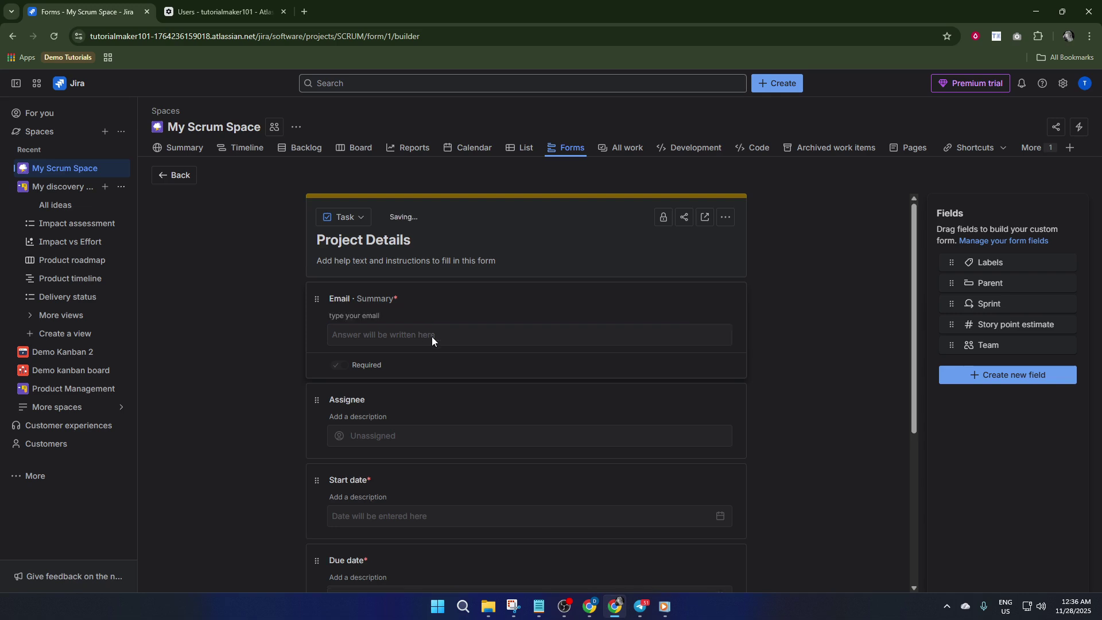
Step: Start creating a new custom field for the form
{"action": "scroll", "coordinate": [449, 326], "scroll_direction": "down", "scroll_amount": 1}
{"action": "scroll", "coordinate": [449, 326], "scroll_direction": "down", "scroll_amount": 3}
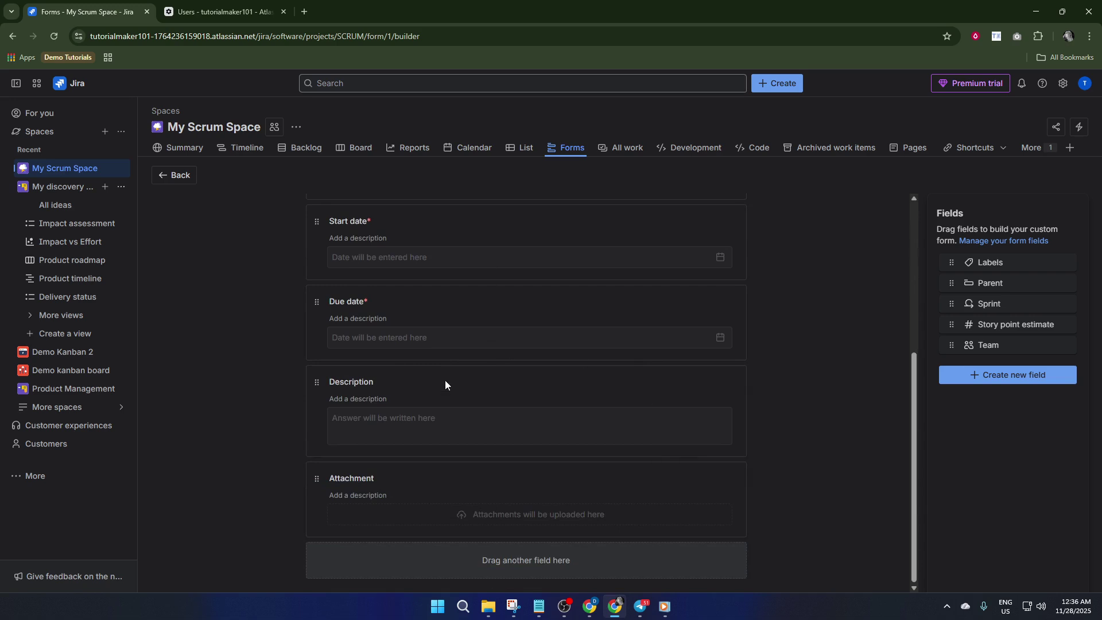
{"action": "scroll", "coordinate": [631, 366], "scroll_direction": "up", "scroll_amount": 4}
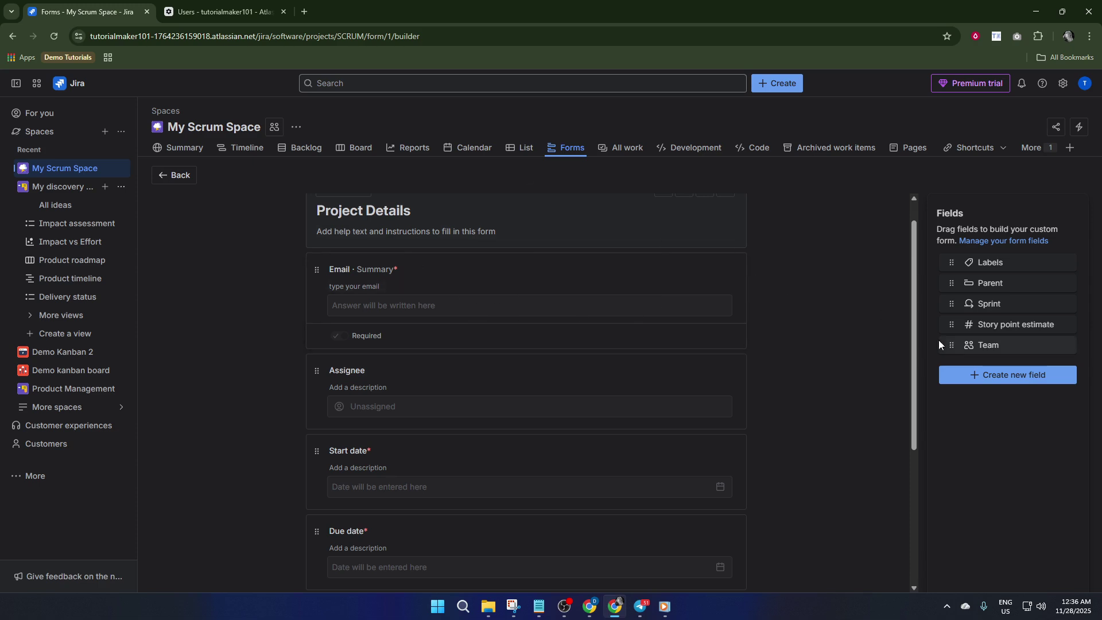
{"action": "scroll", "coordinate": [821, 360], "scroll_direction": "down", "scroll_amount": 3}
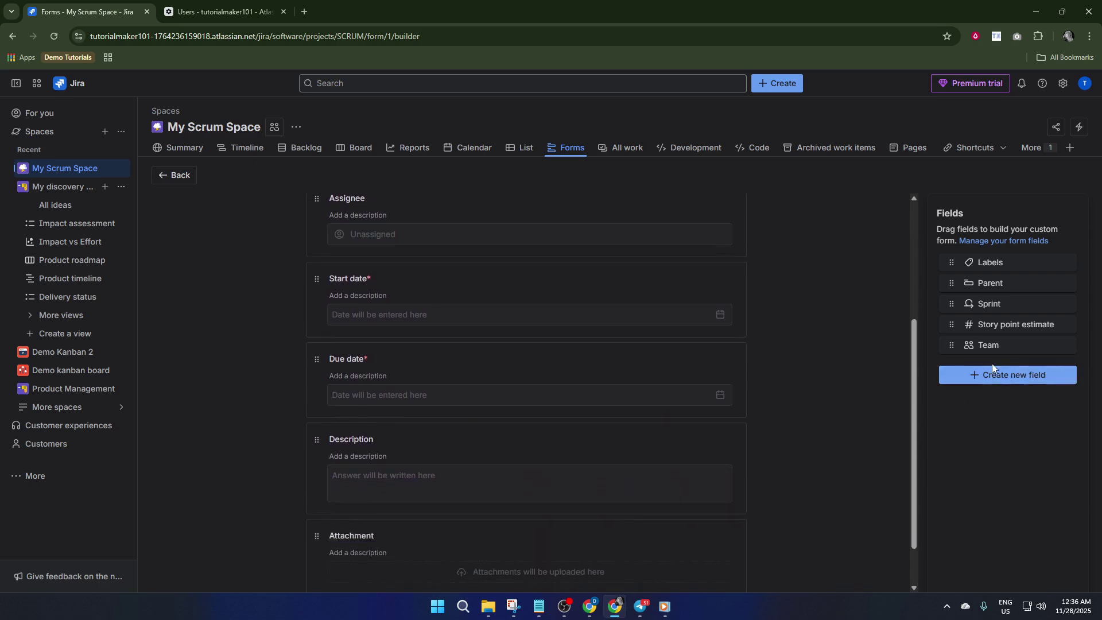
{"action": "left_click", "coordinate": [1005, 374]}
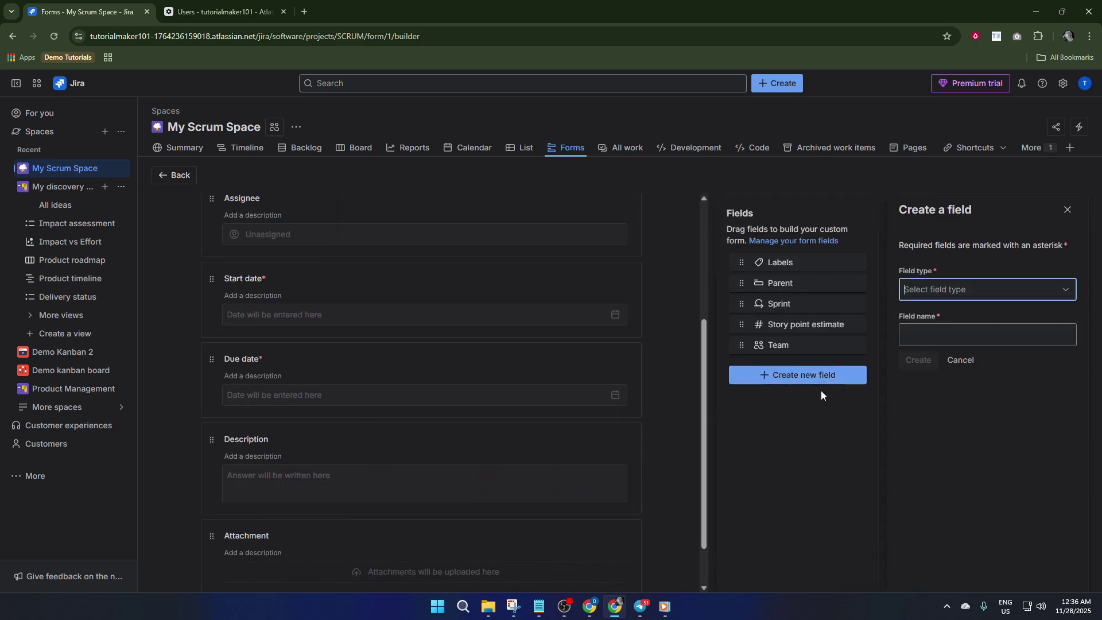